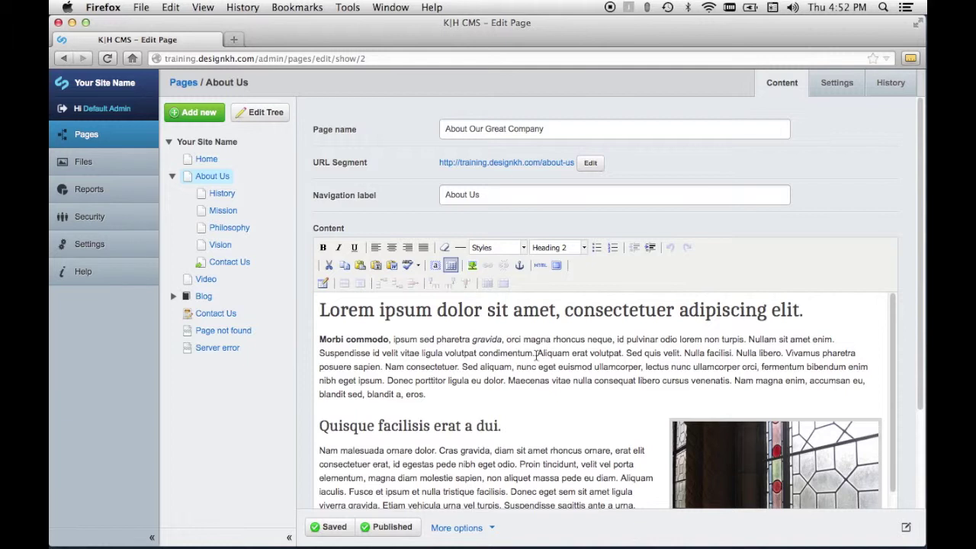
# Step: Select 'Aliquam erat volutpat' in the first paragraph and start inserting a link
pyautogui.keyDown('shift'); pyautogui.click(537, 355); pyautogui.keyUp('shift')
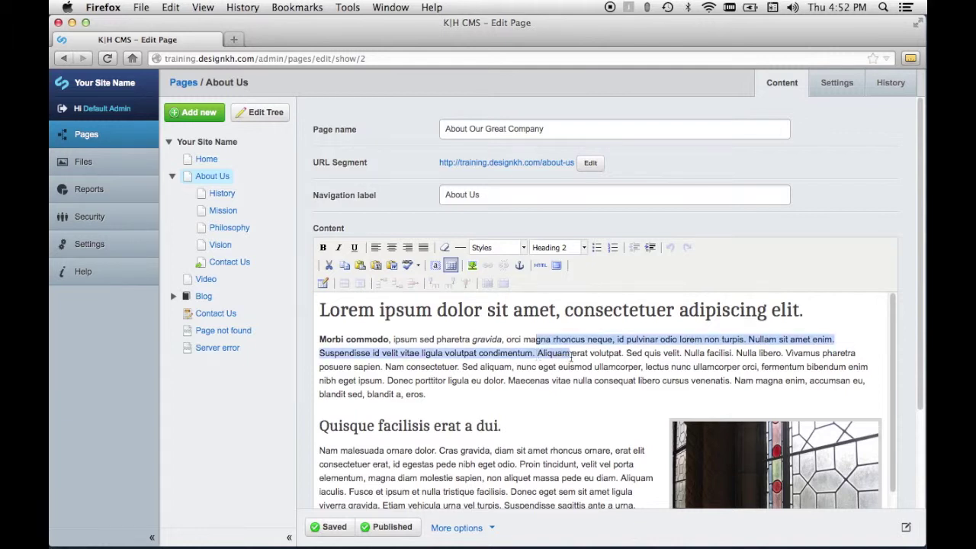
pyautogui.doubleClick(593, 354)
pyautogui.moveTo(593, 354); pyautogui.dragTo(538, 356)
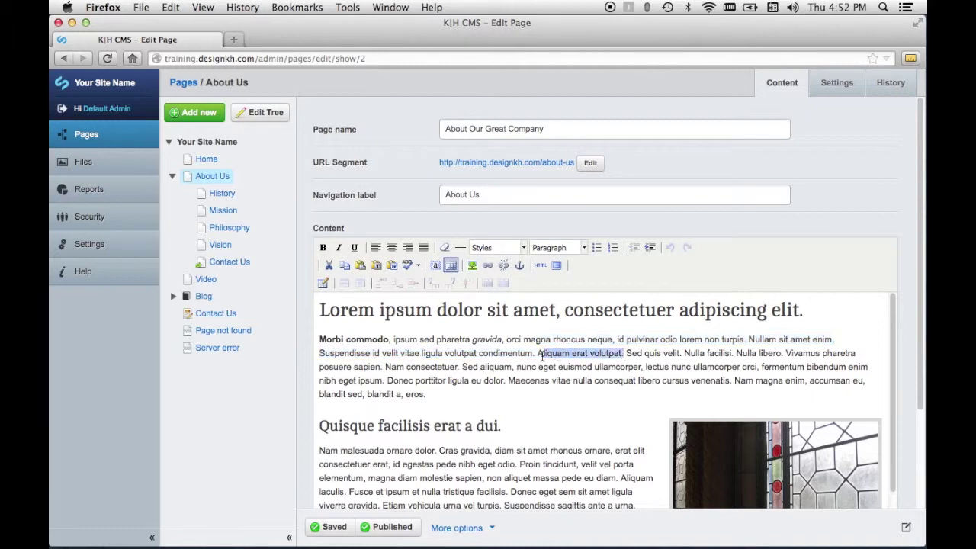
pyautogui.click(622, 354)
pyautogui.moveTo(622, 354); pyautogui.dragTo(538, 355)
pyautogui.click(486, 266)
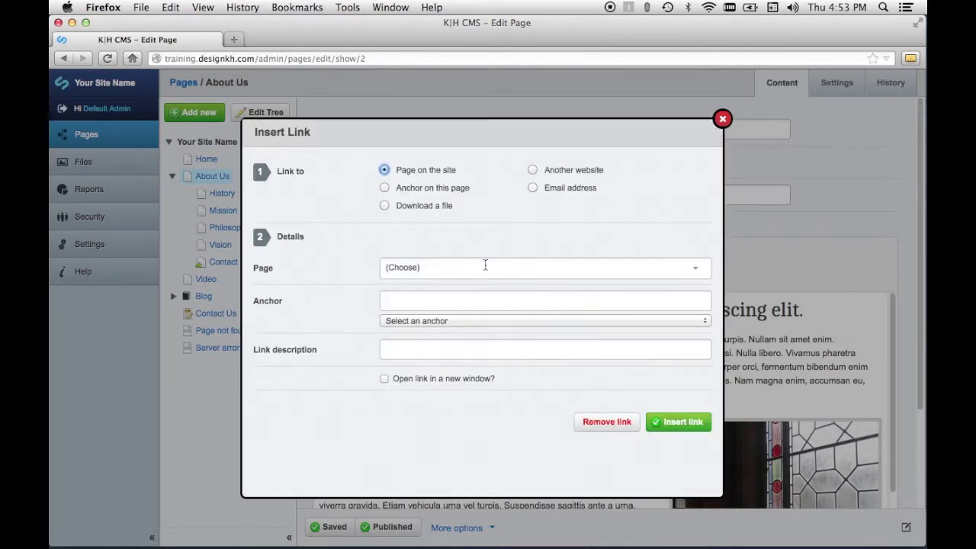
# Step: Link the phrase to the PDFs > SampleDocument download, opening in a new window
pyautogui.click(384, 206)
pyautogui.click(519, 268)
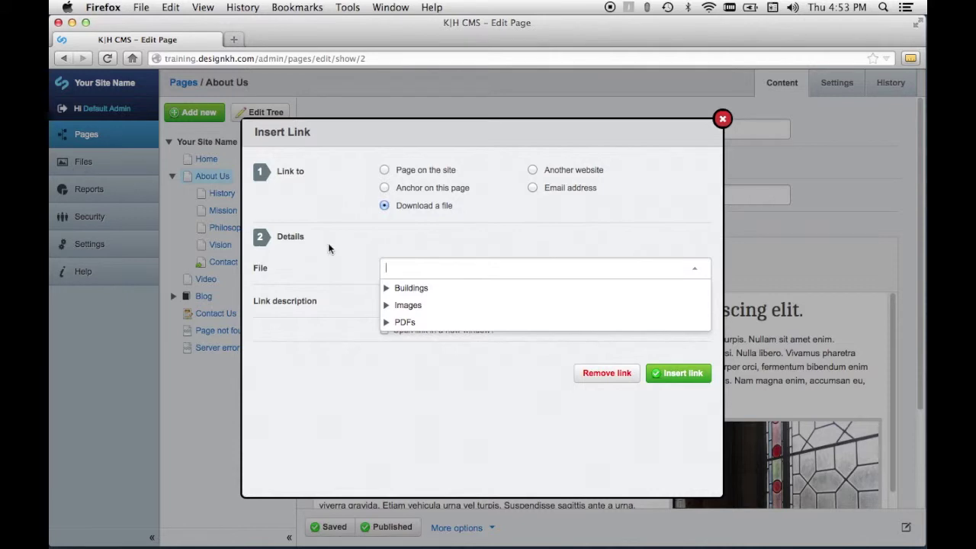
pyautogui.click(387, 322)
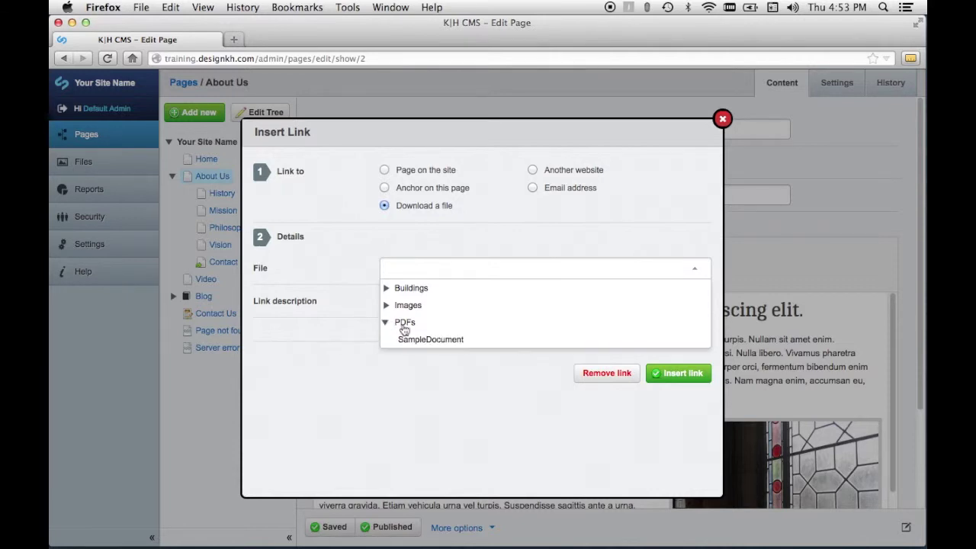
pyautogui.click(425, 340)
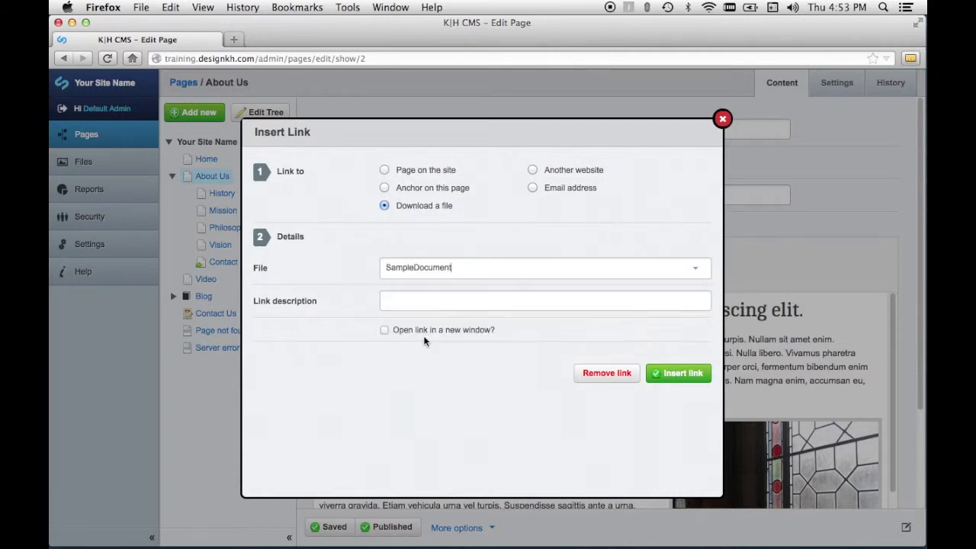
pyautogui.click(384, 330)
pyautogui.click(673, 380)
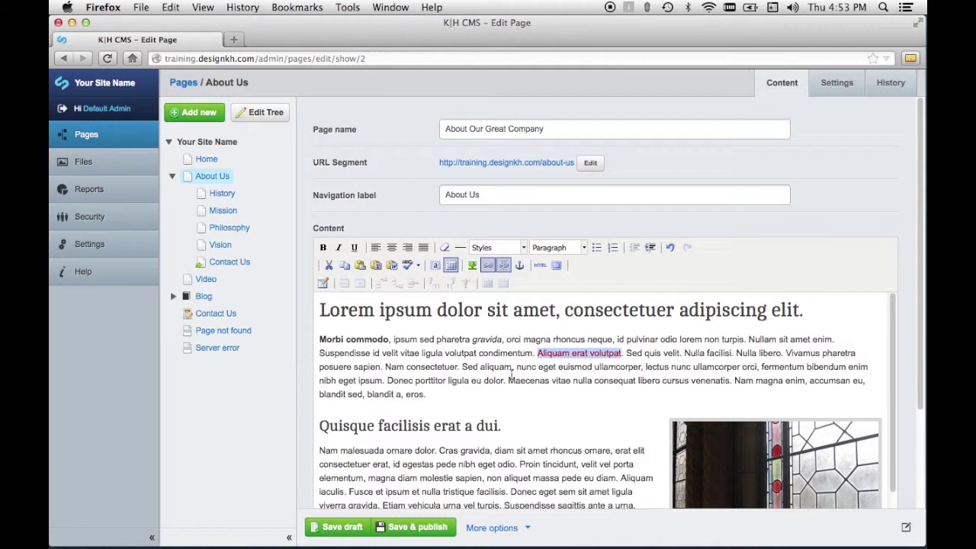
# Step: Link 'Maecenas vitae' to the external site otherwebsite.com, opening in a new window
pyautogui.moveTo(508, 381); pyautogui.dragTo(569, 381)
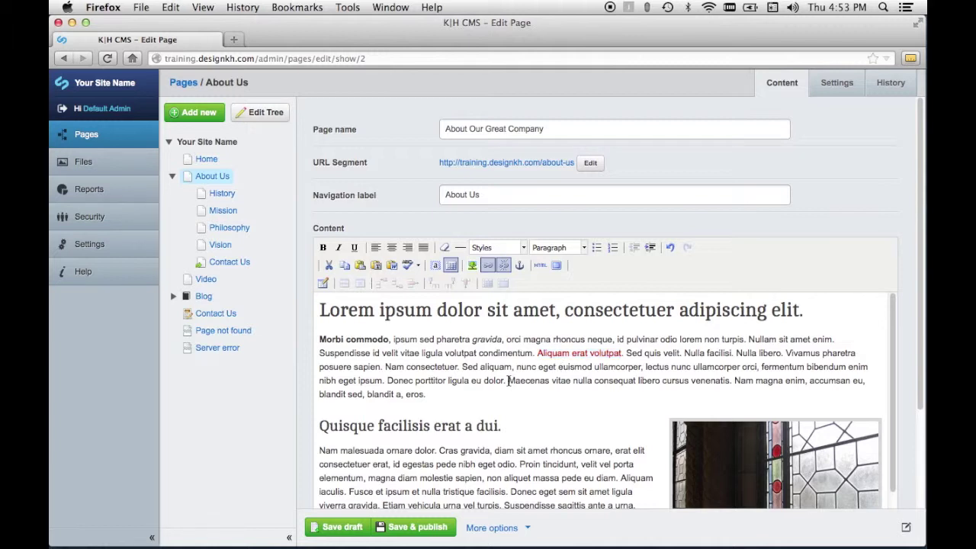
pyautogui.click(486, 265)
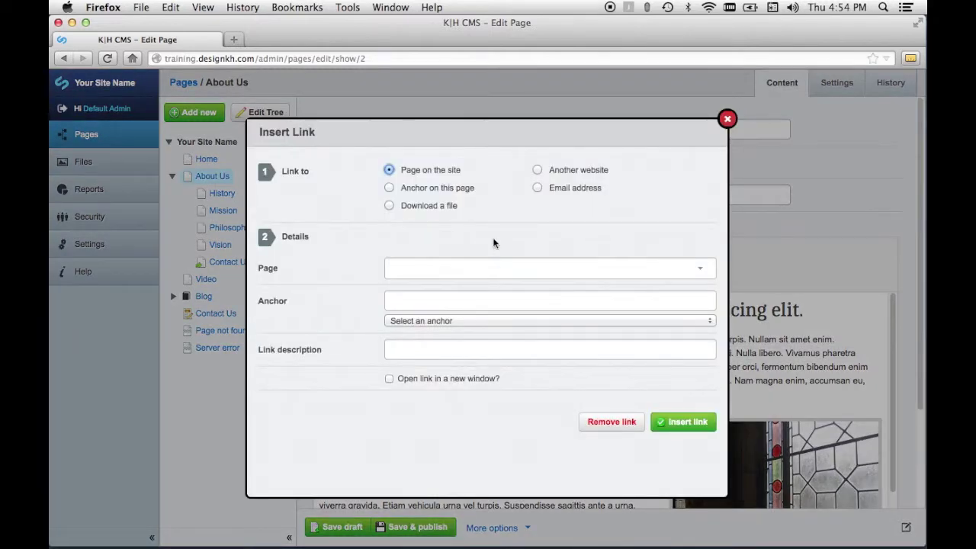
pyautogui.click(536, 169)
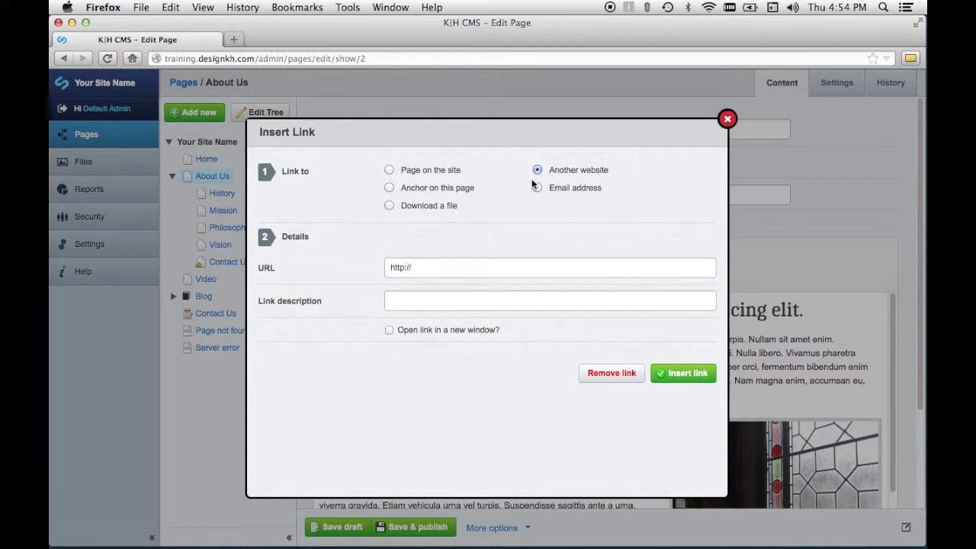
pyautogui.click(479, 267)
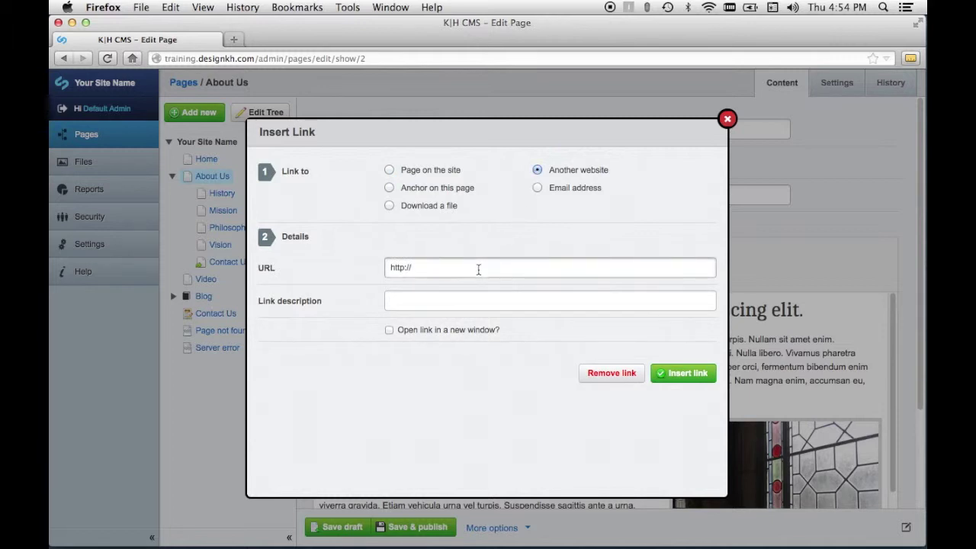
pyautogui.write('otherwe')
pyautogui.write('bsite.com')
pyautogui.click(389, 330)
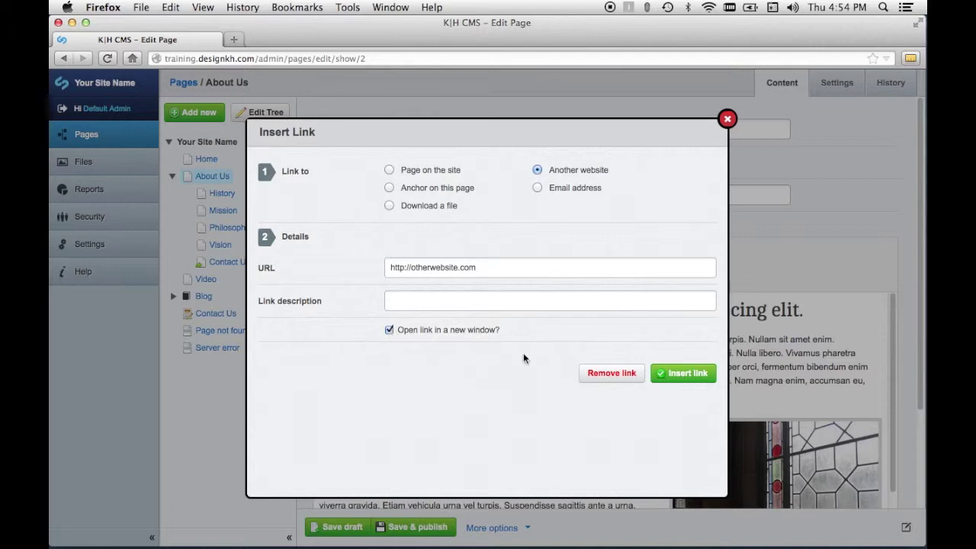
pyautogui.click(671, 373)
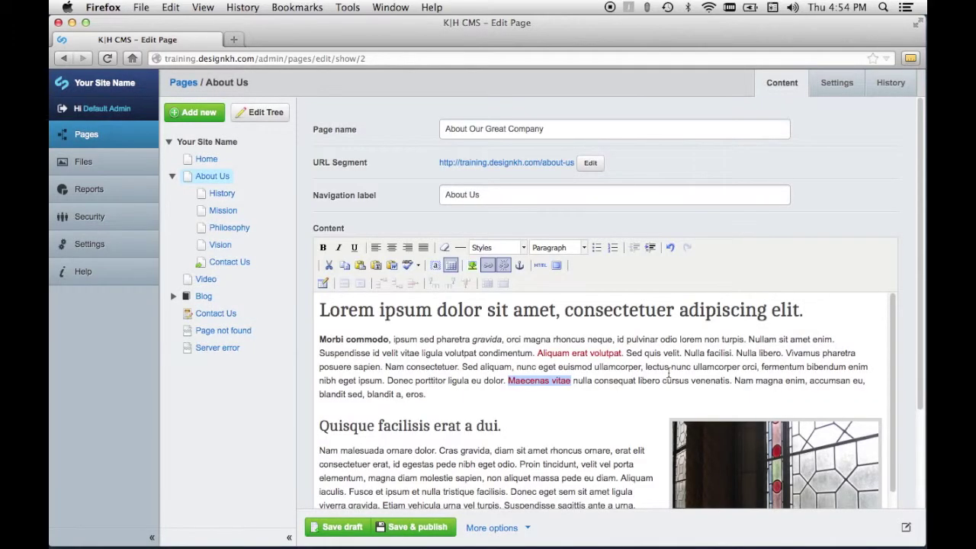
# Step: Save and publish the About Us page, then bring up the viewing-mode options
pyautogui.click(403, 527)
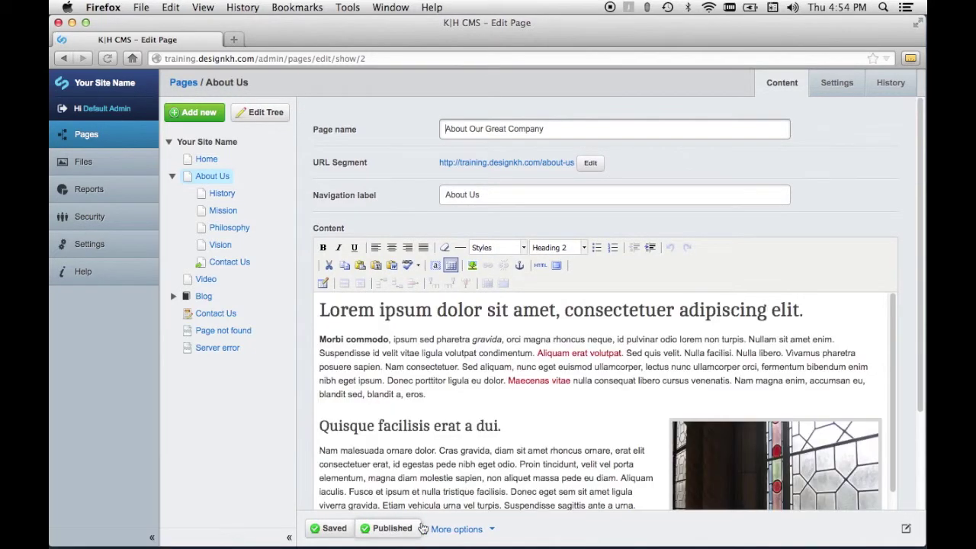
pyautogui.click(905, 531)
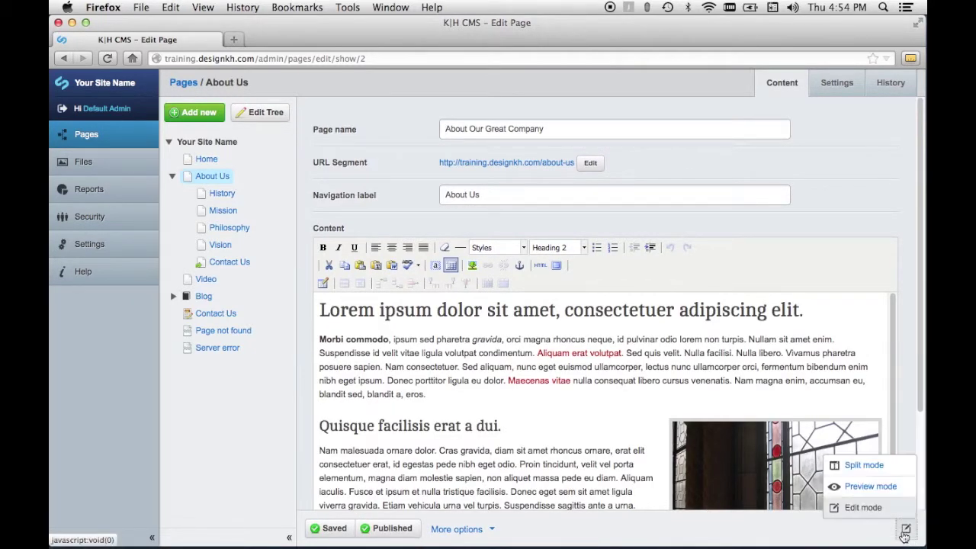
# Step: Preview the About Us page, check the SampleDocument PDF, and close its tab
pyautogui.click(871, 487)
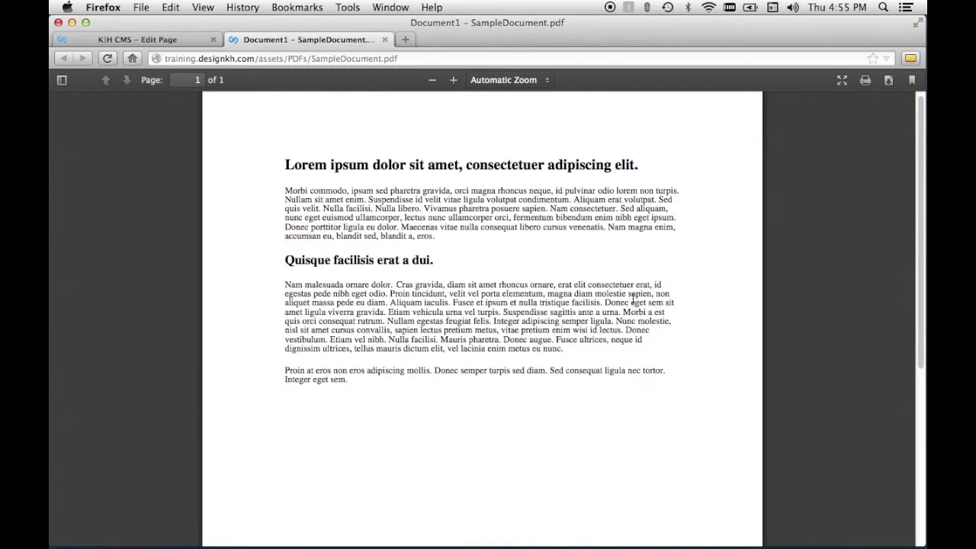
pyautogui.click(386, 40)
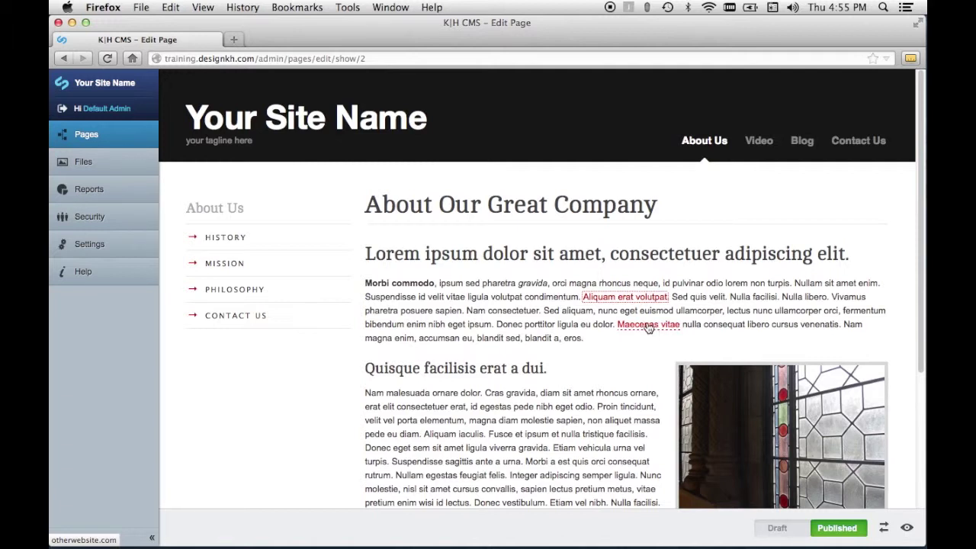
# Step: Return to Edit mode and open the link settings on 'Maecenas vitae'
pyautogui.click(906, 531)
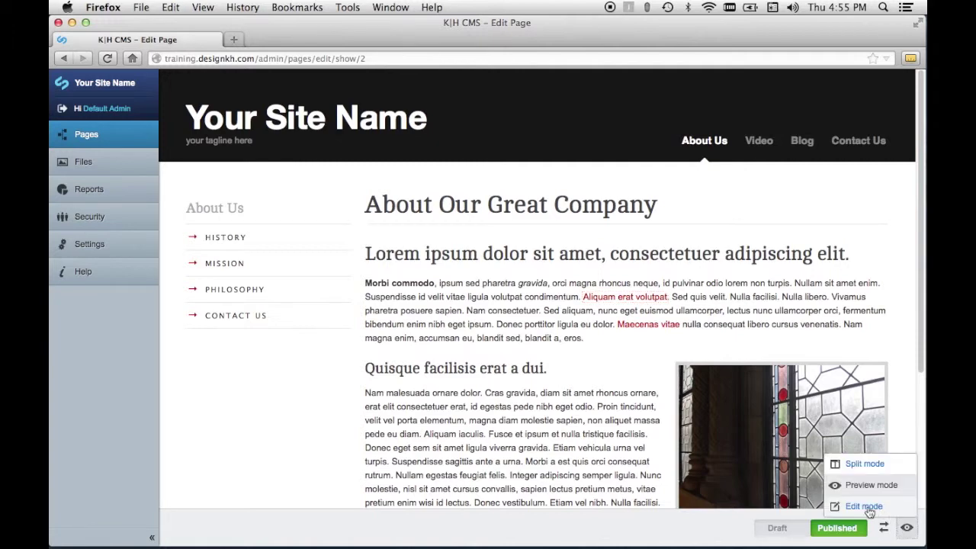
pyautogui.click(864, 506)
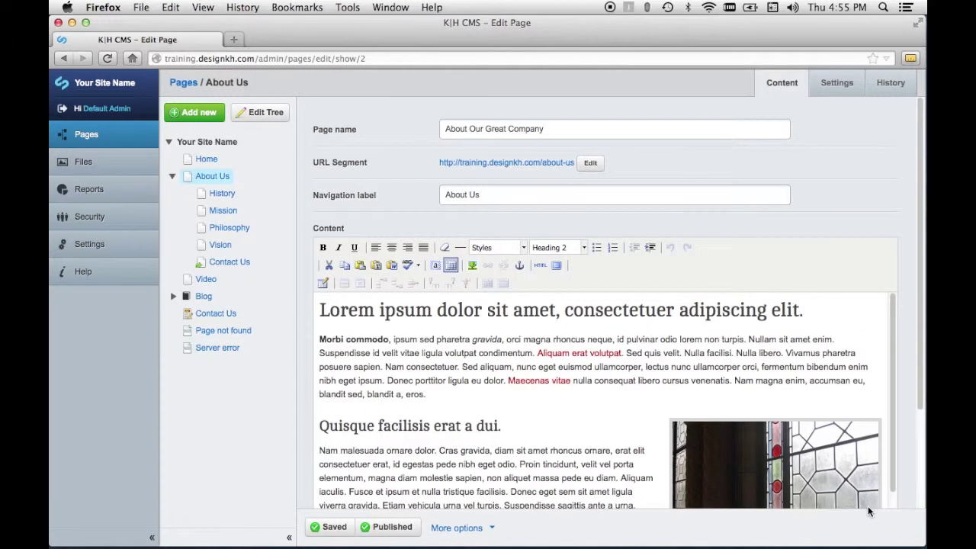
pyautogui.click(534, 379)
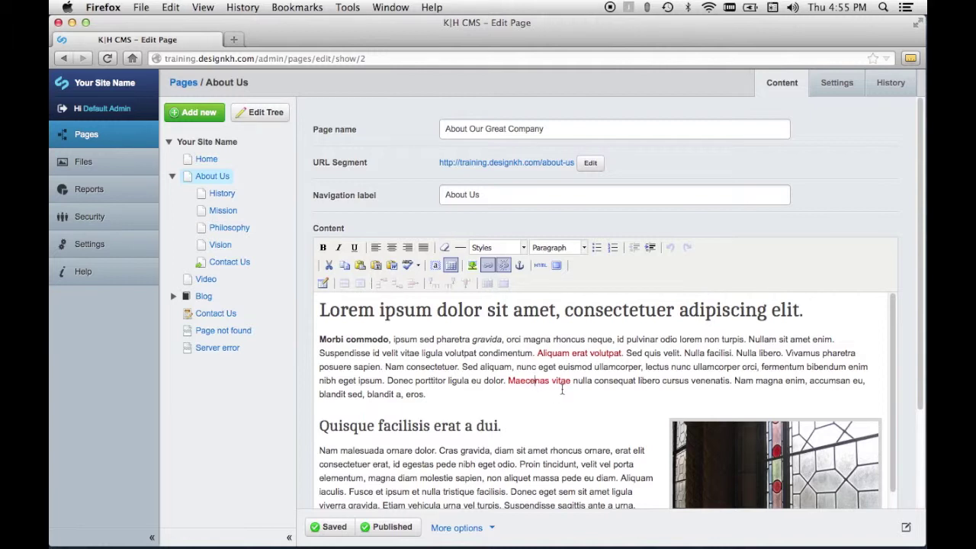
pyautogui.click(488, 265)
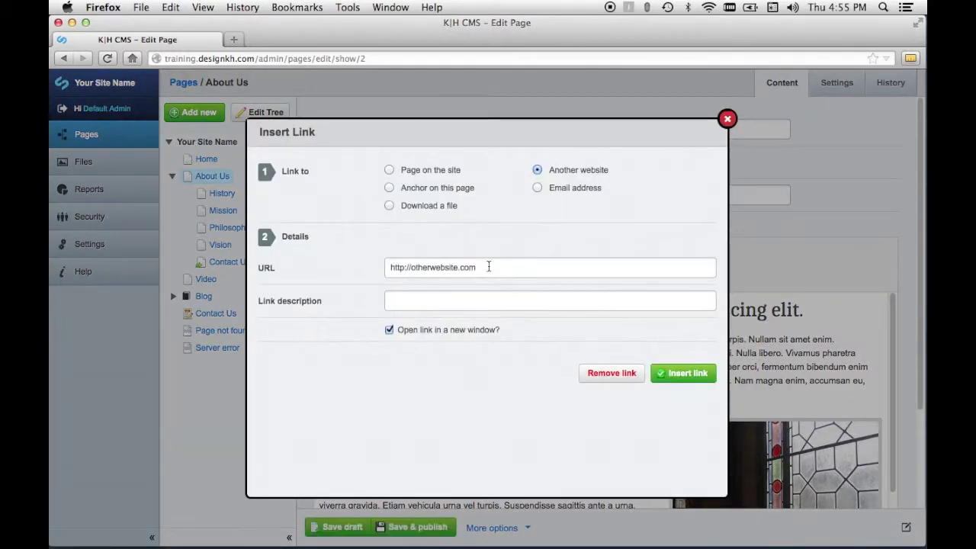
# Step: Retarget the link to the site's Video page, opening in the same window
pyautogui.click(537, 187)
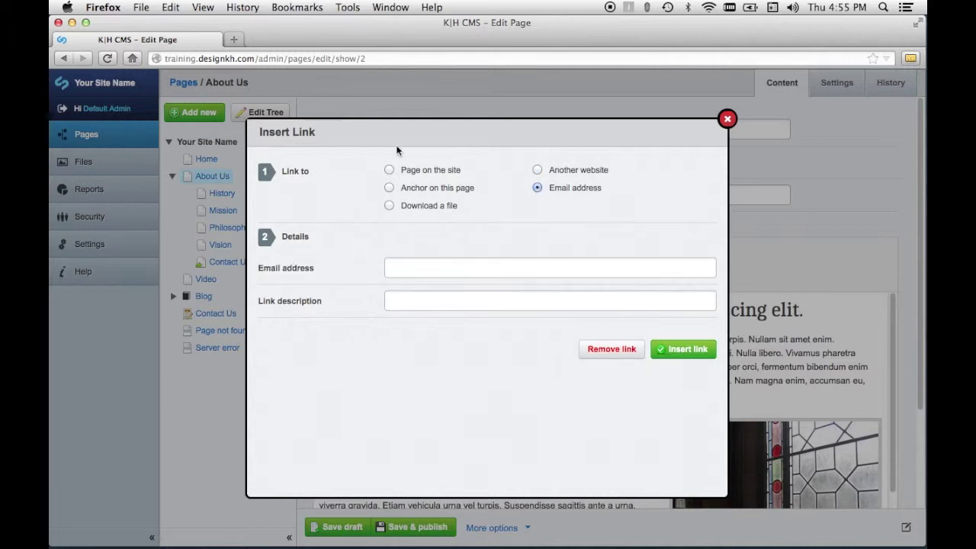
pyautogui.click(388, 170)
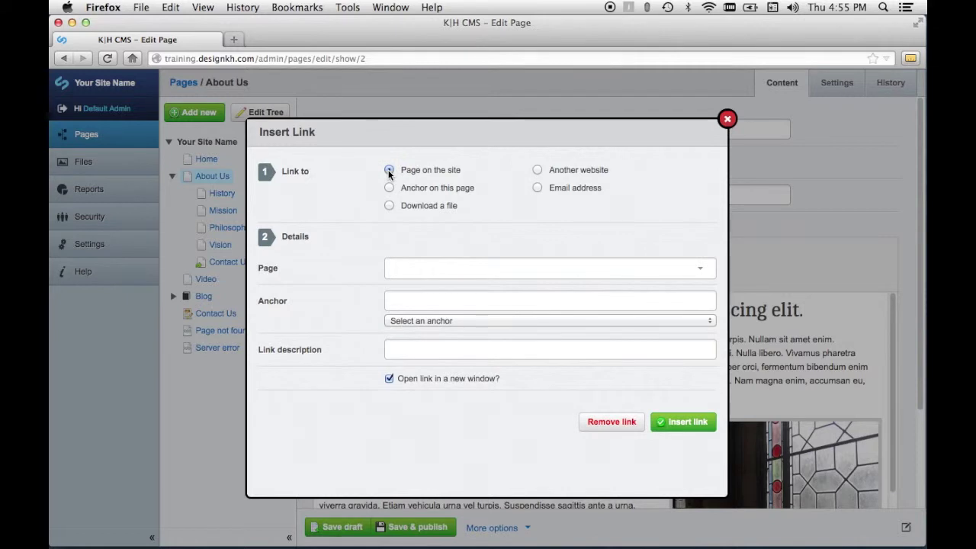
pyautogui.click(698, 272)
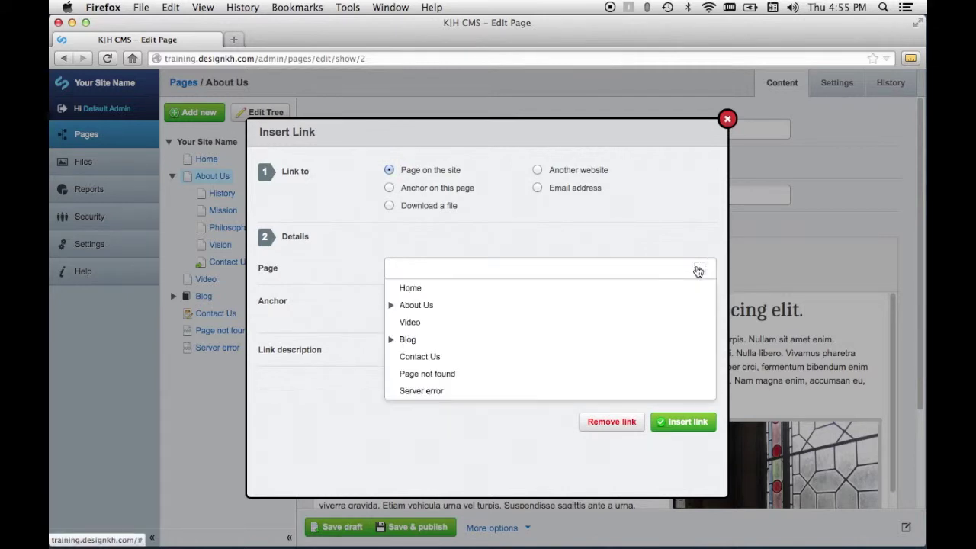
pyautogui.click(419, 325)
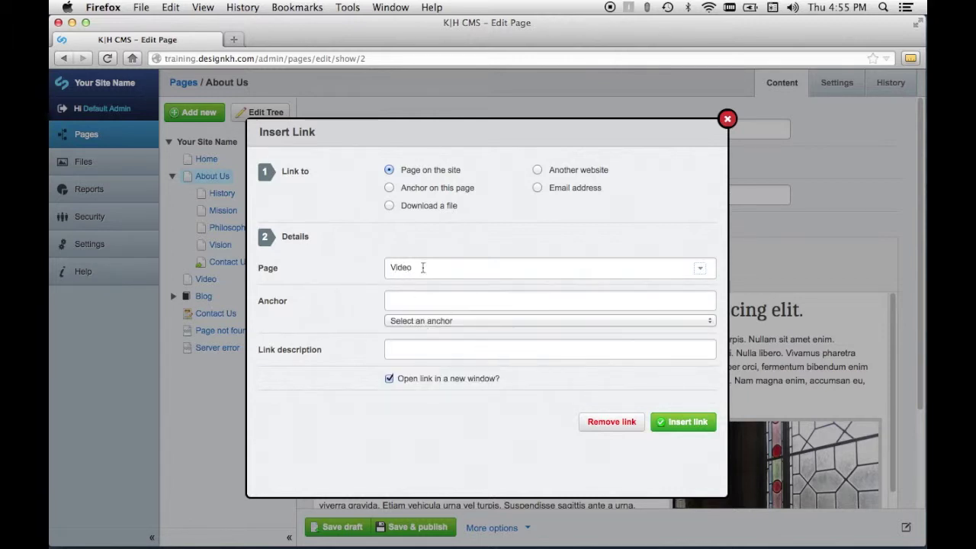
pyautogui.click(413, 321)
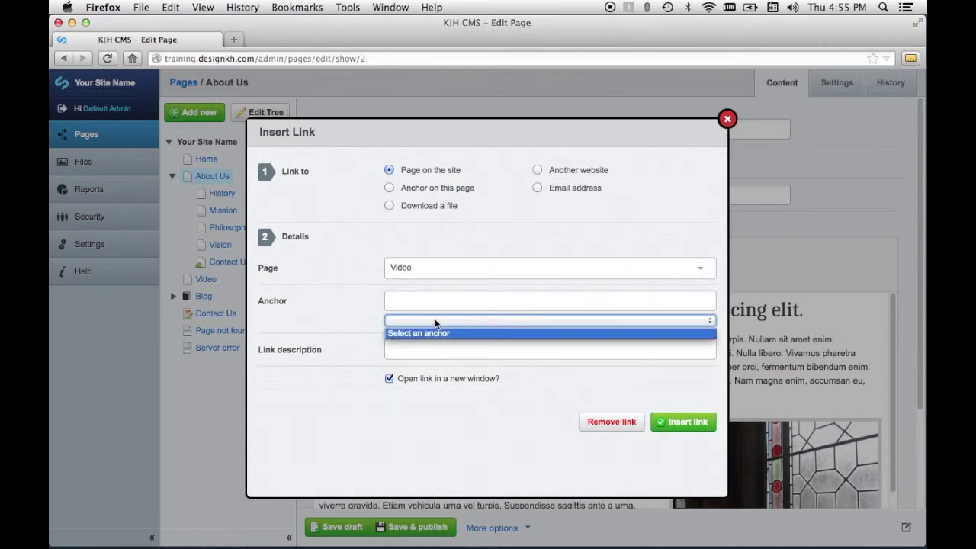
pyautogui.click(435, 324)
pyautogui.click(336, 326)
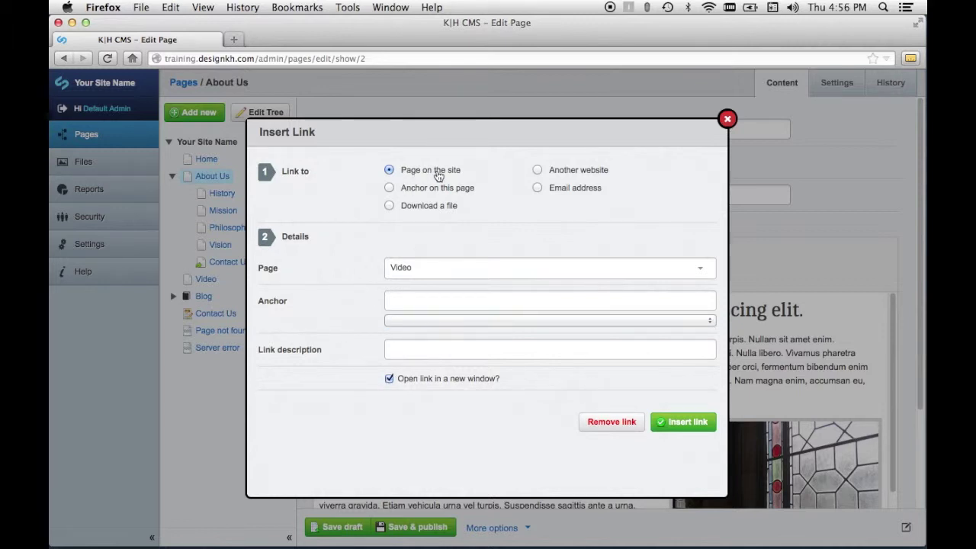
pyautogui.click(388, 376)
pyautogui.click(689, 427)
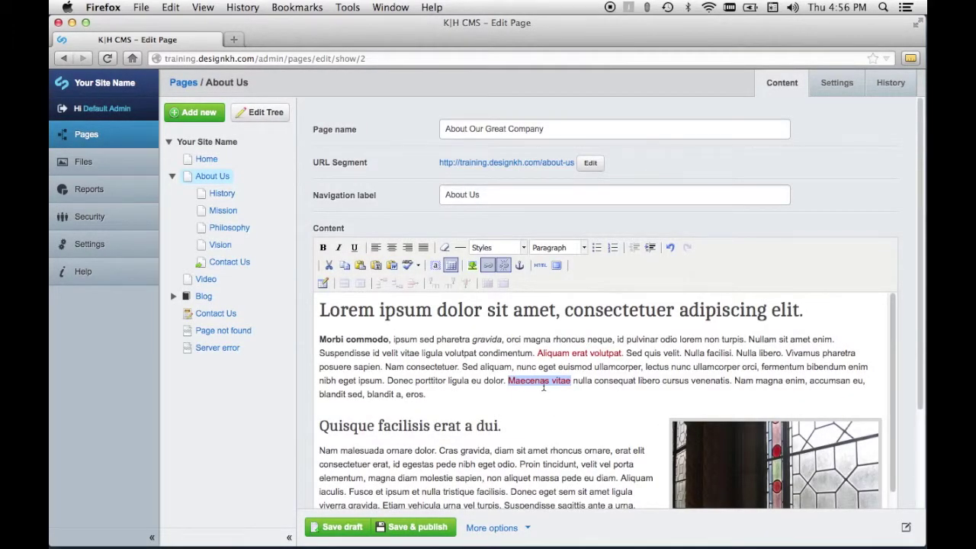
# Step: Save and publish, then preview the page and test that 'Maecenas vitae' opens Video
pyautogui.click(434, 528)
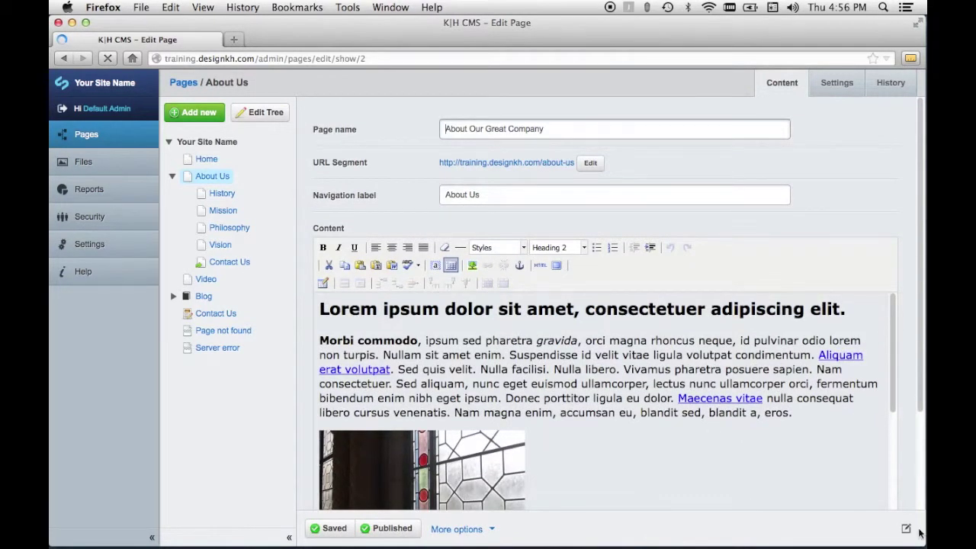
pyautogui.click(906, 530)
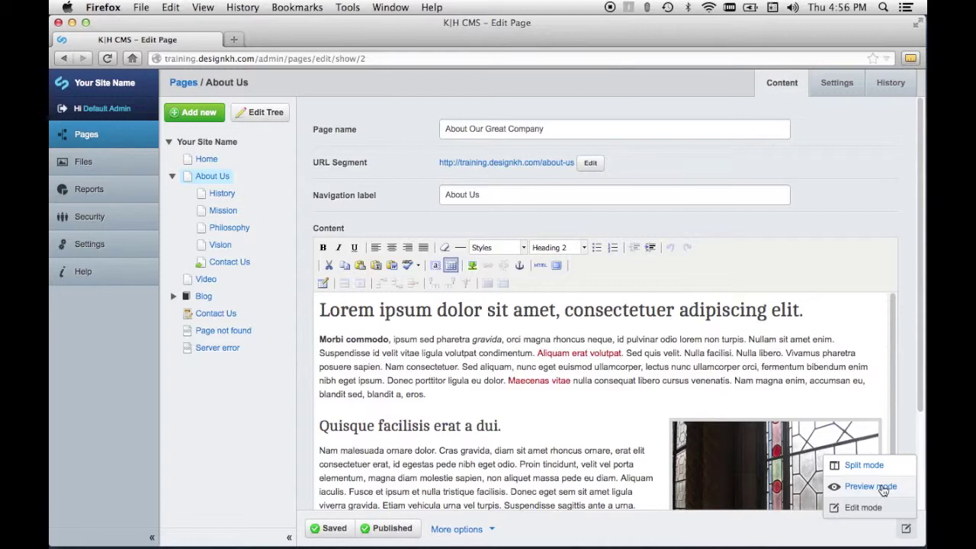
pyautogui.click(870, 487)
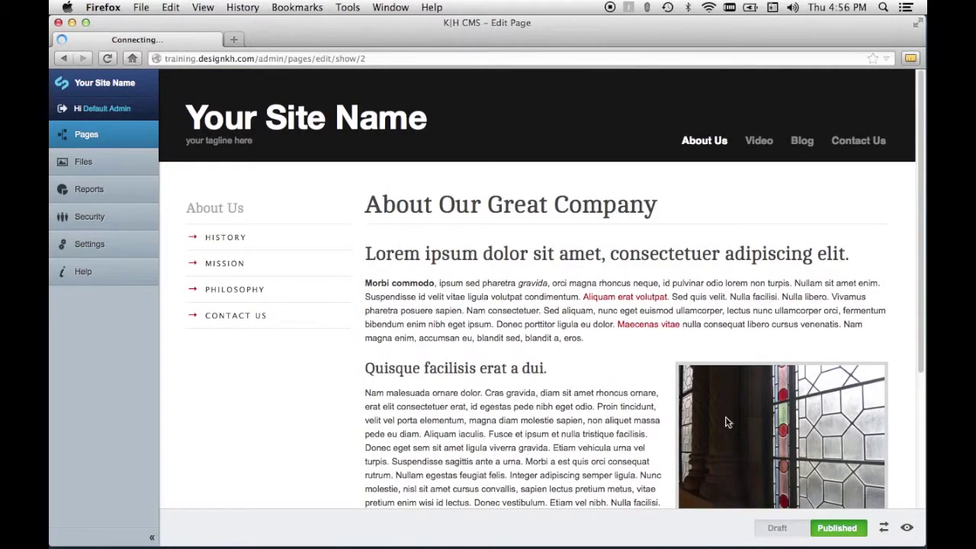
pyautogui.click(643, 326)
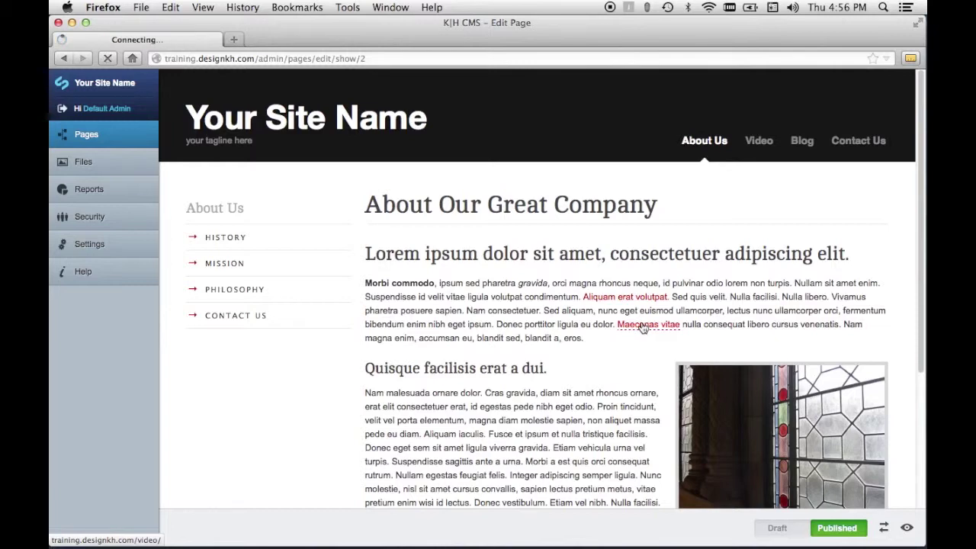